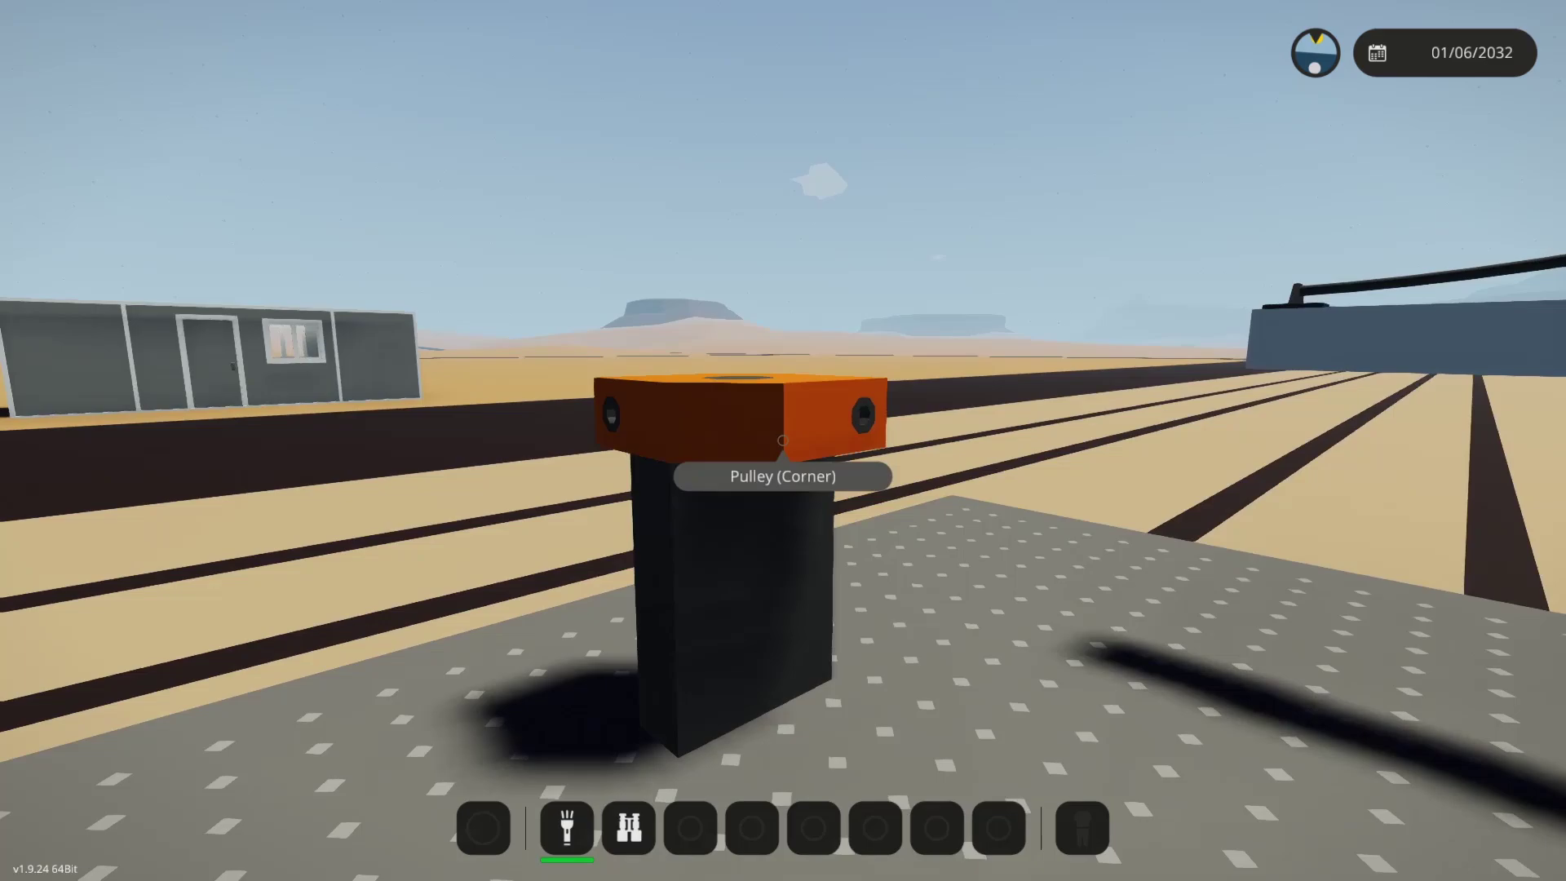
{"action": "key", "text": "Tab"}
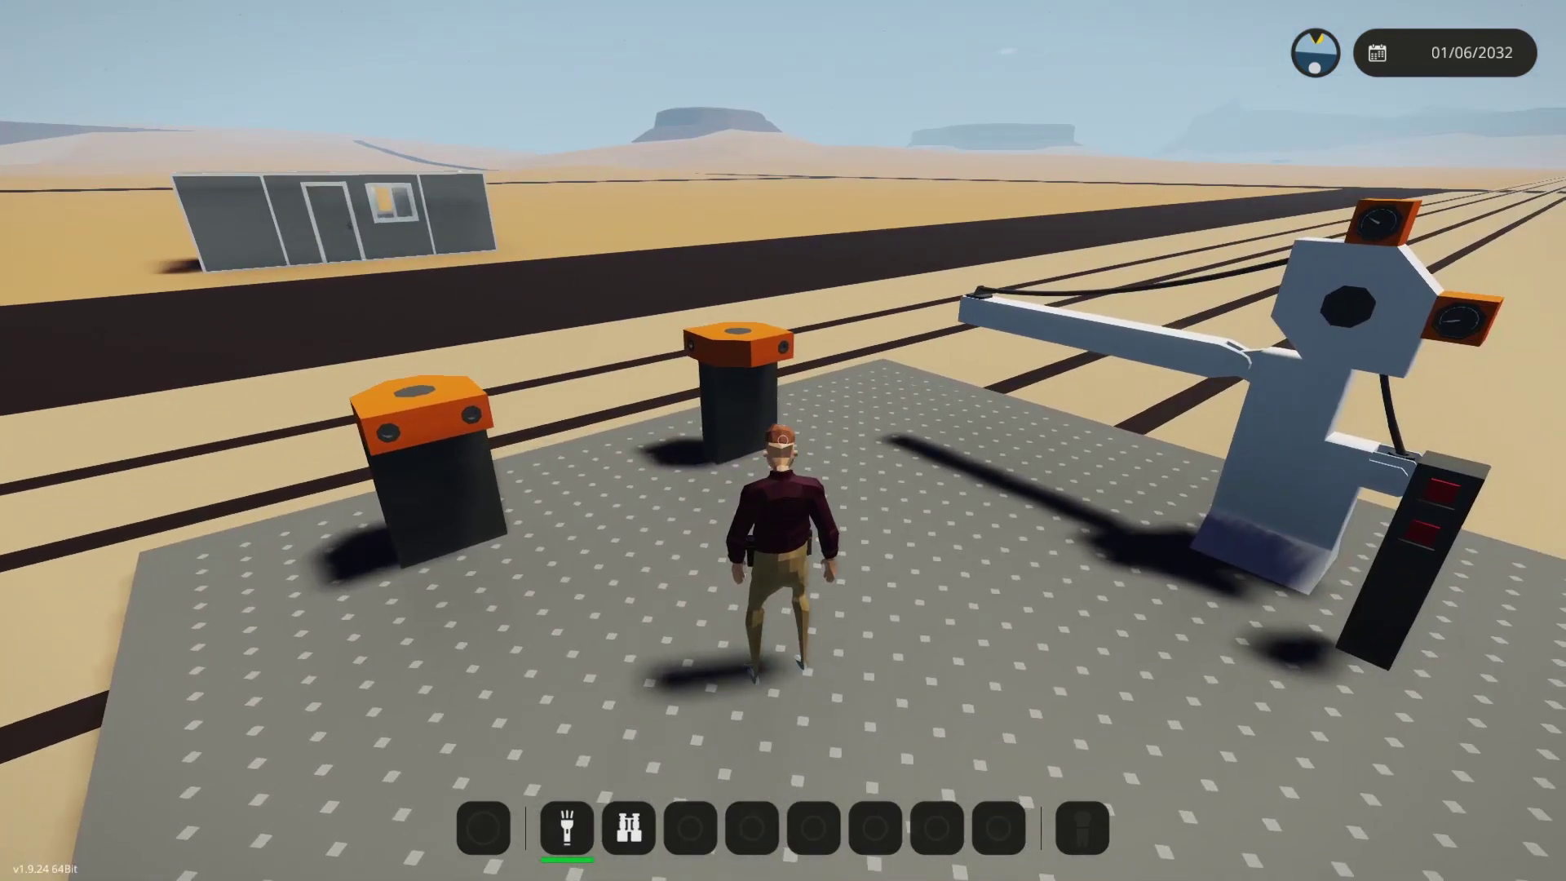
{"action": "key", "text": "Tab"}
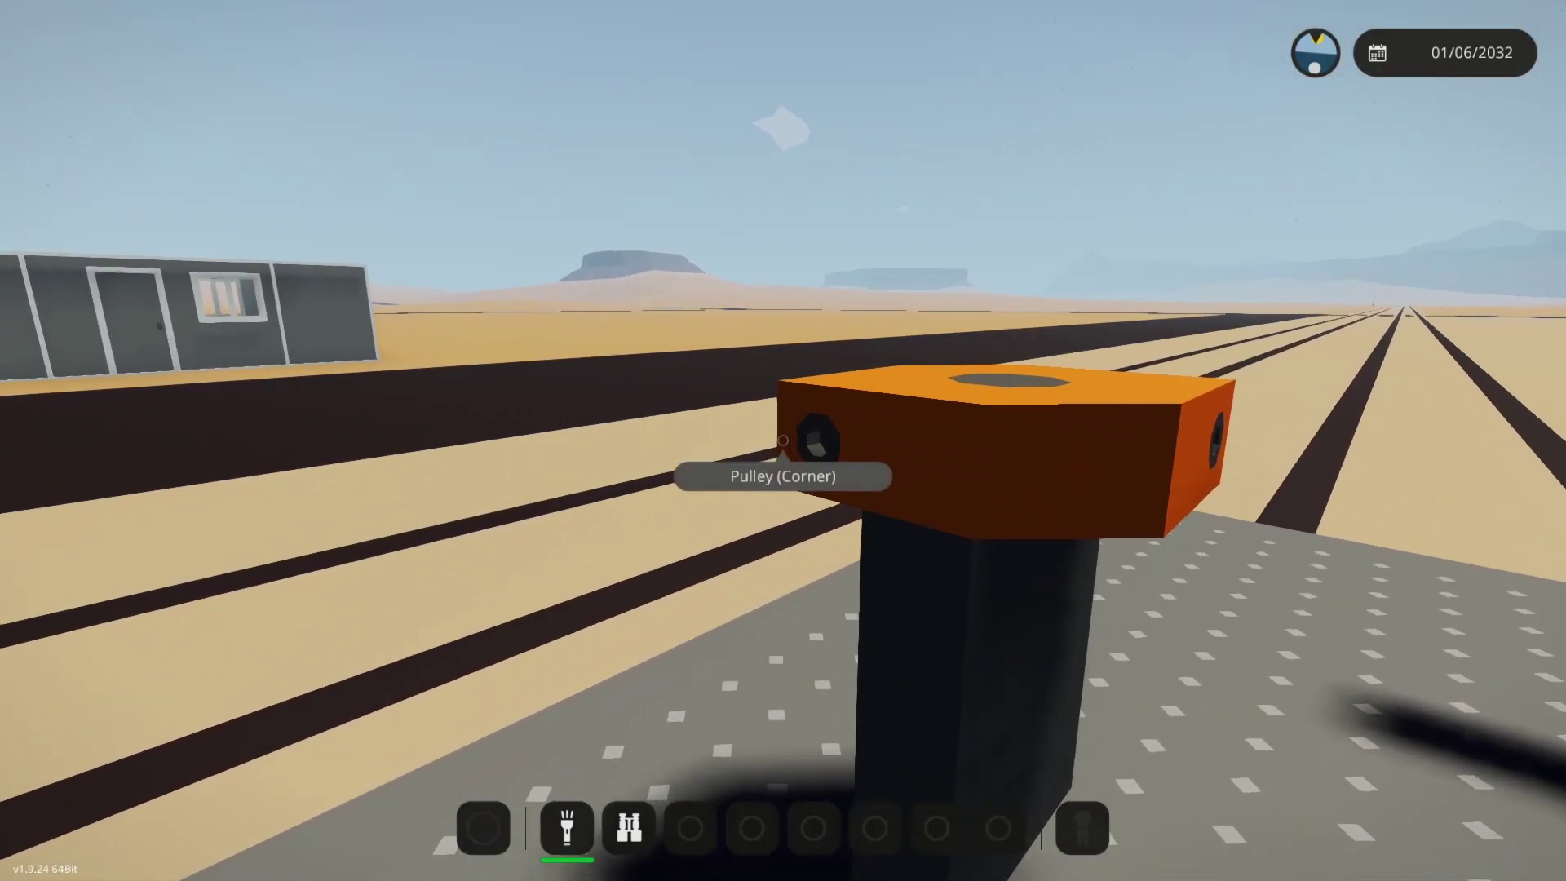
Step: Display the corner pulley's info panel showing rope lengths of about 0.55 and 2.43
{"action": "key", "text": "Tab"}
{"action": "key", "text": "Tab"}
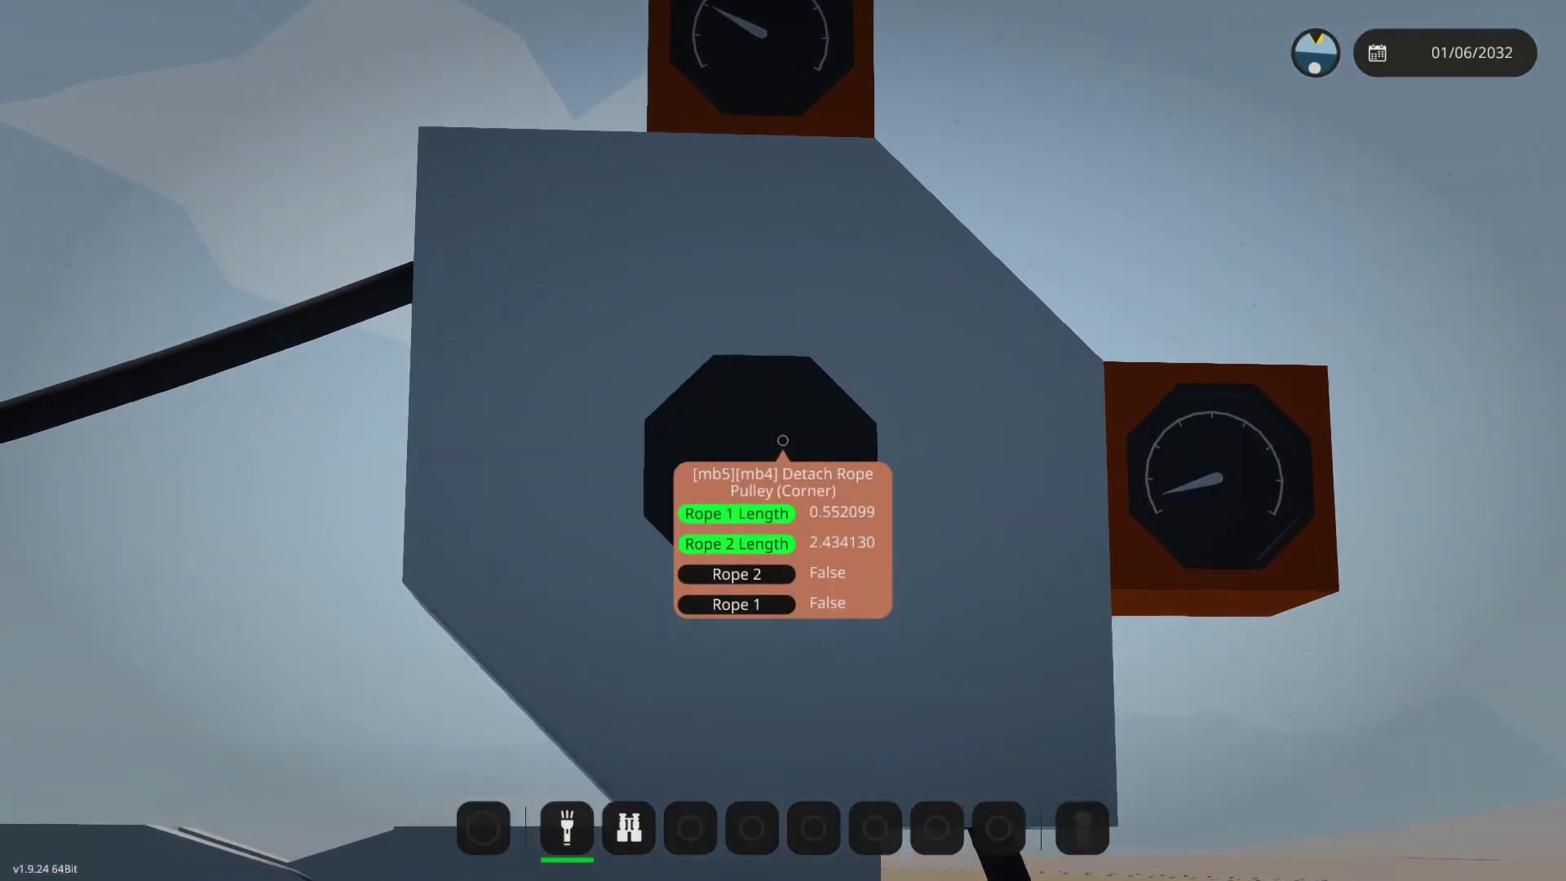
Step: Back away from the crane pulley to face the winch box's Up control, reading On
{"action": "key", "text": "shift"}
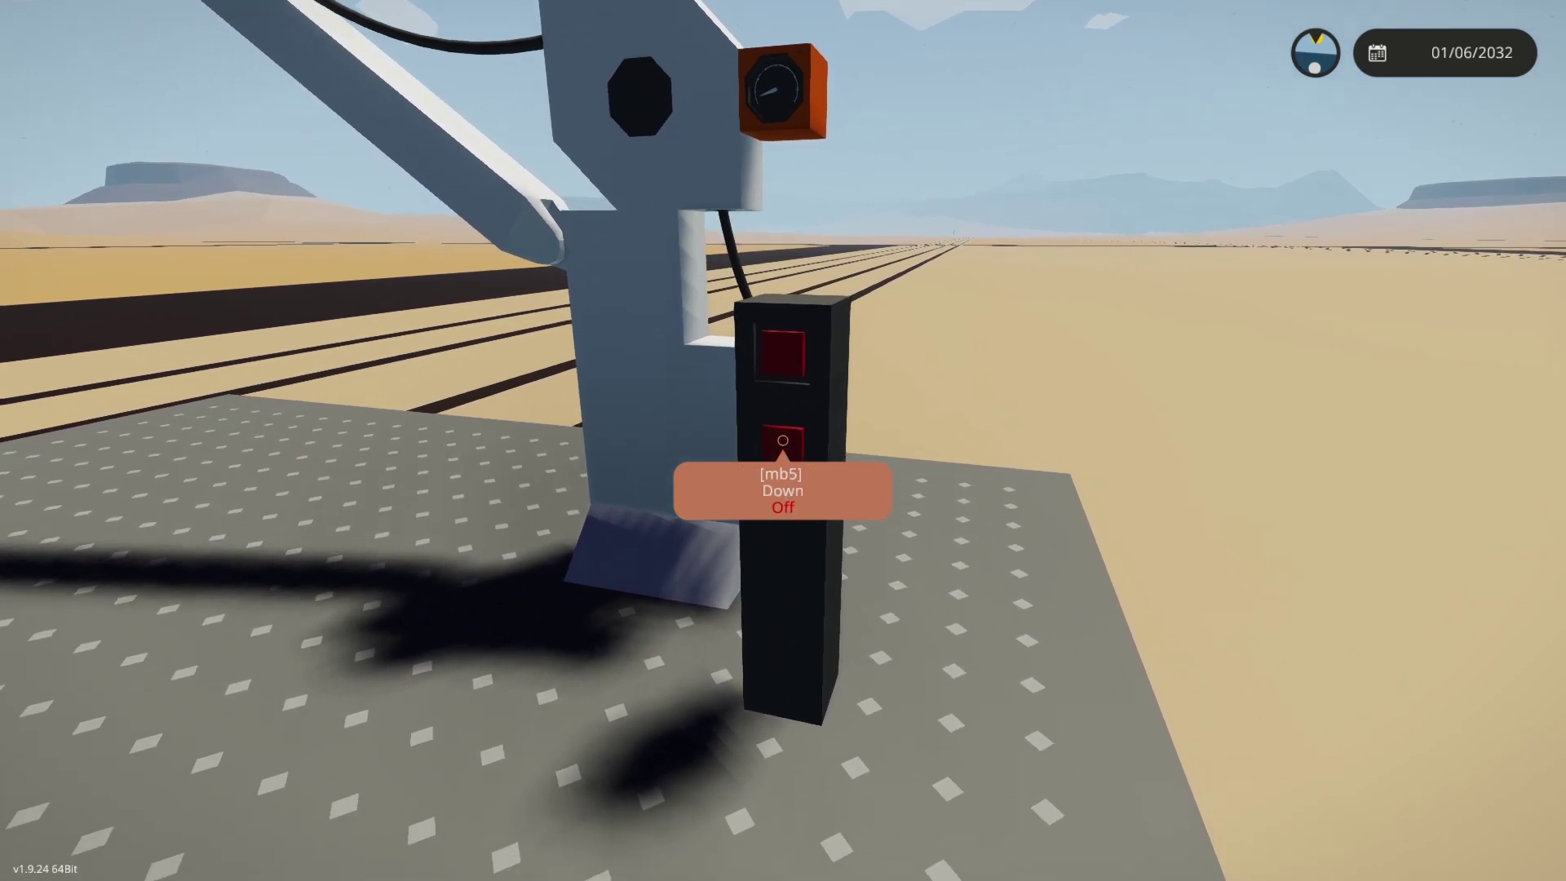
Step: Toggle the crane winch control, then view the whole platform in third person
{"action": "left_click", "coordinate": [783, 441]}
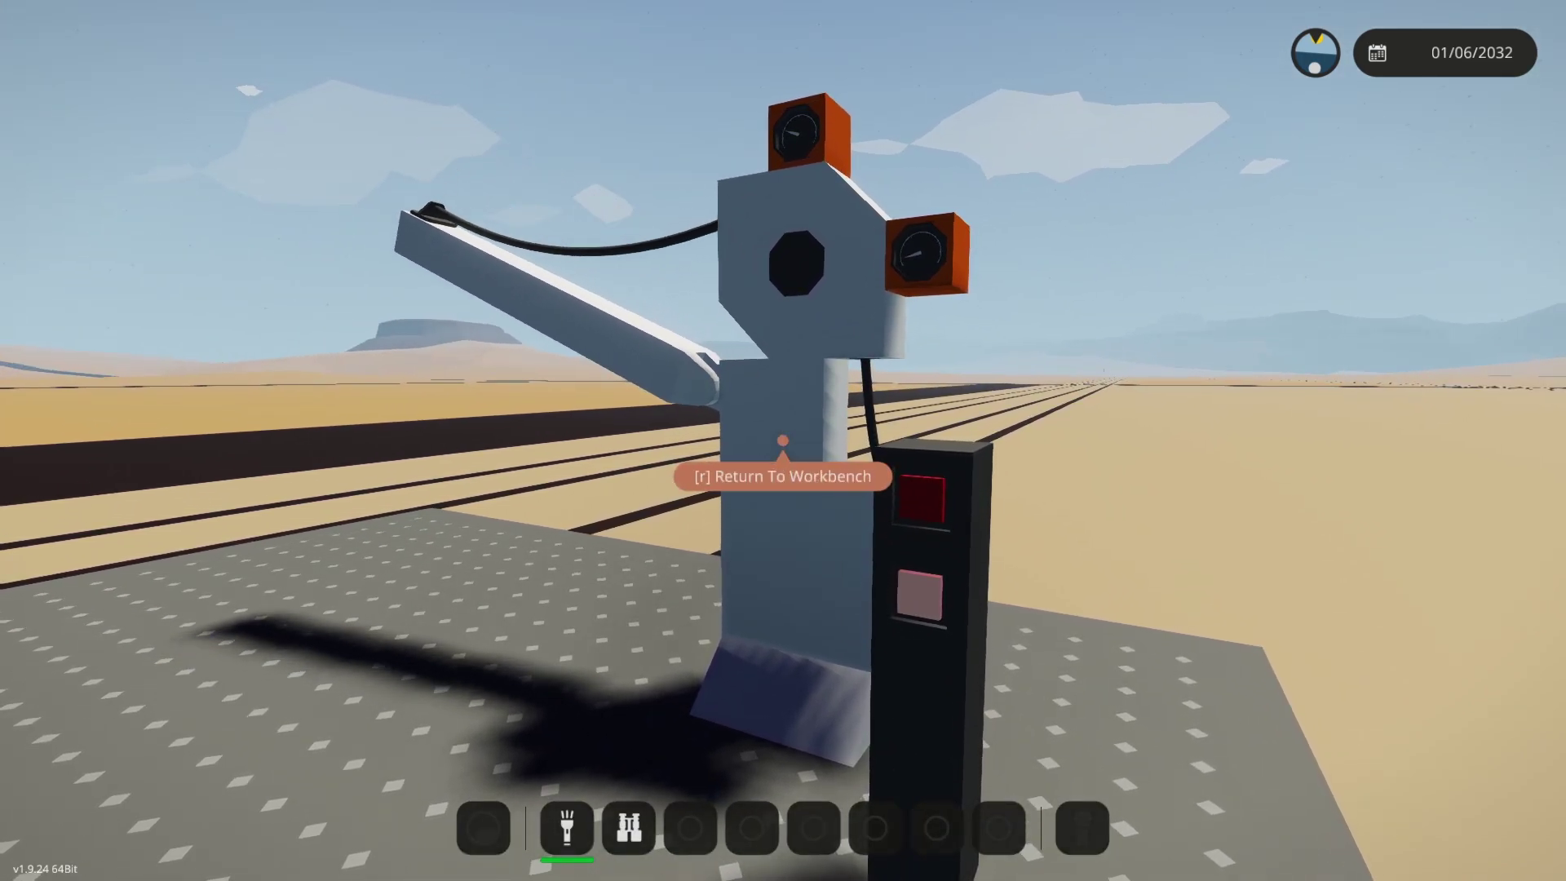
{"action": "scroll", "coordinate": [783, 441], "scroll_direction": "down", "scroll_amount": 1}
{"action": "scroll", "coordinate": [783, 440], "scroll_direction": "up", "scroll_amount": 2}
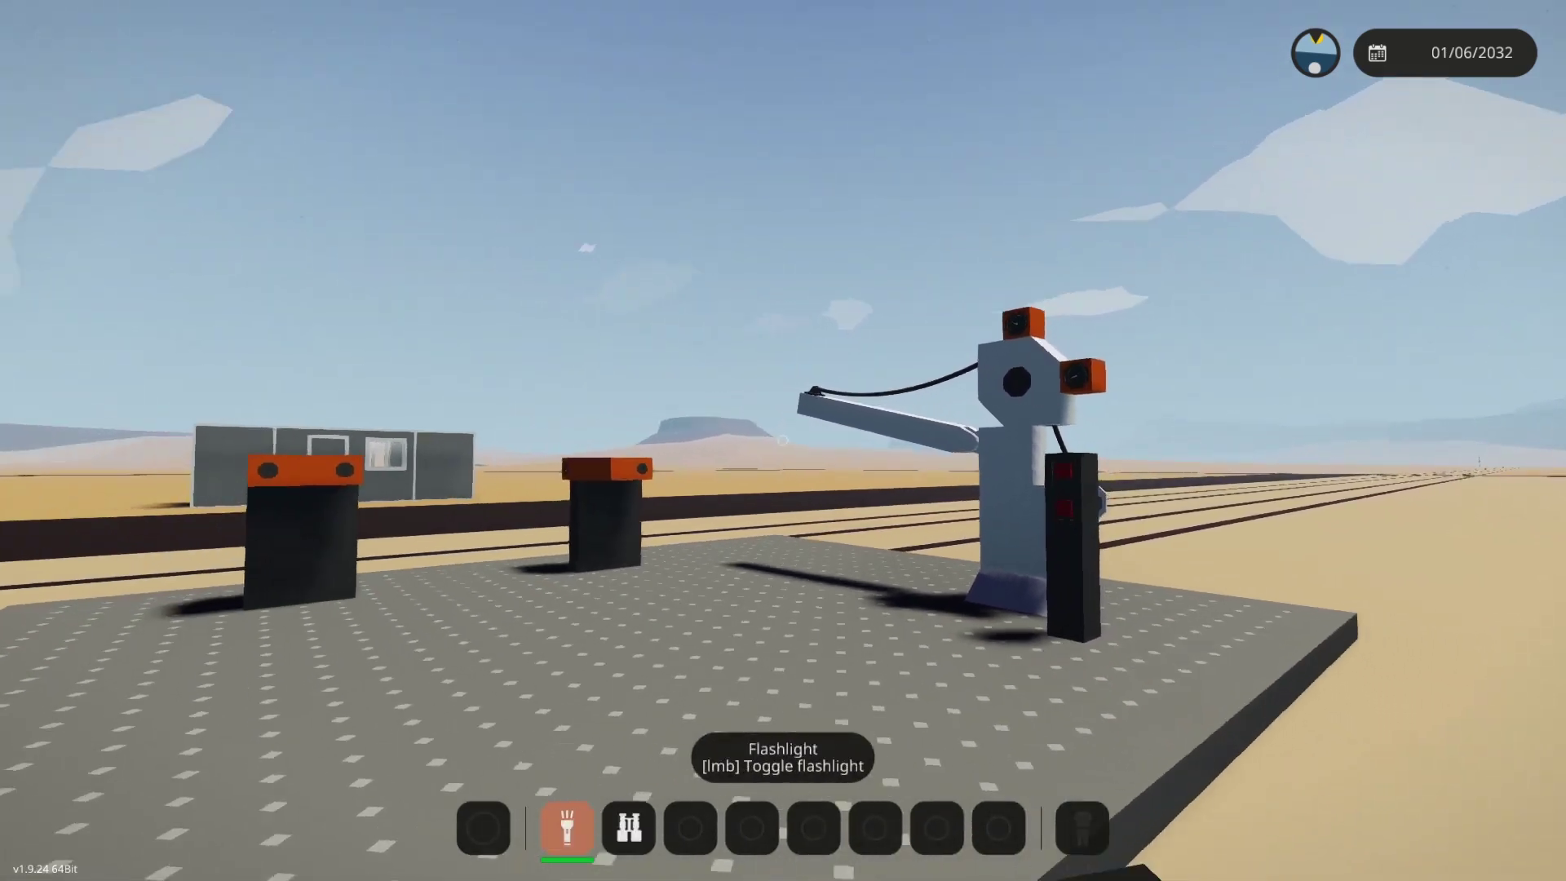
{"action": "key", "text": "Tab"}
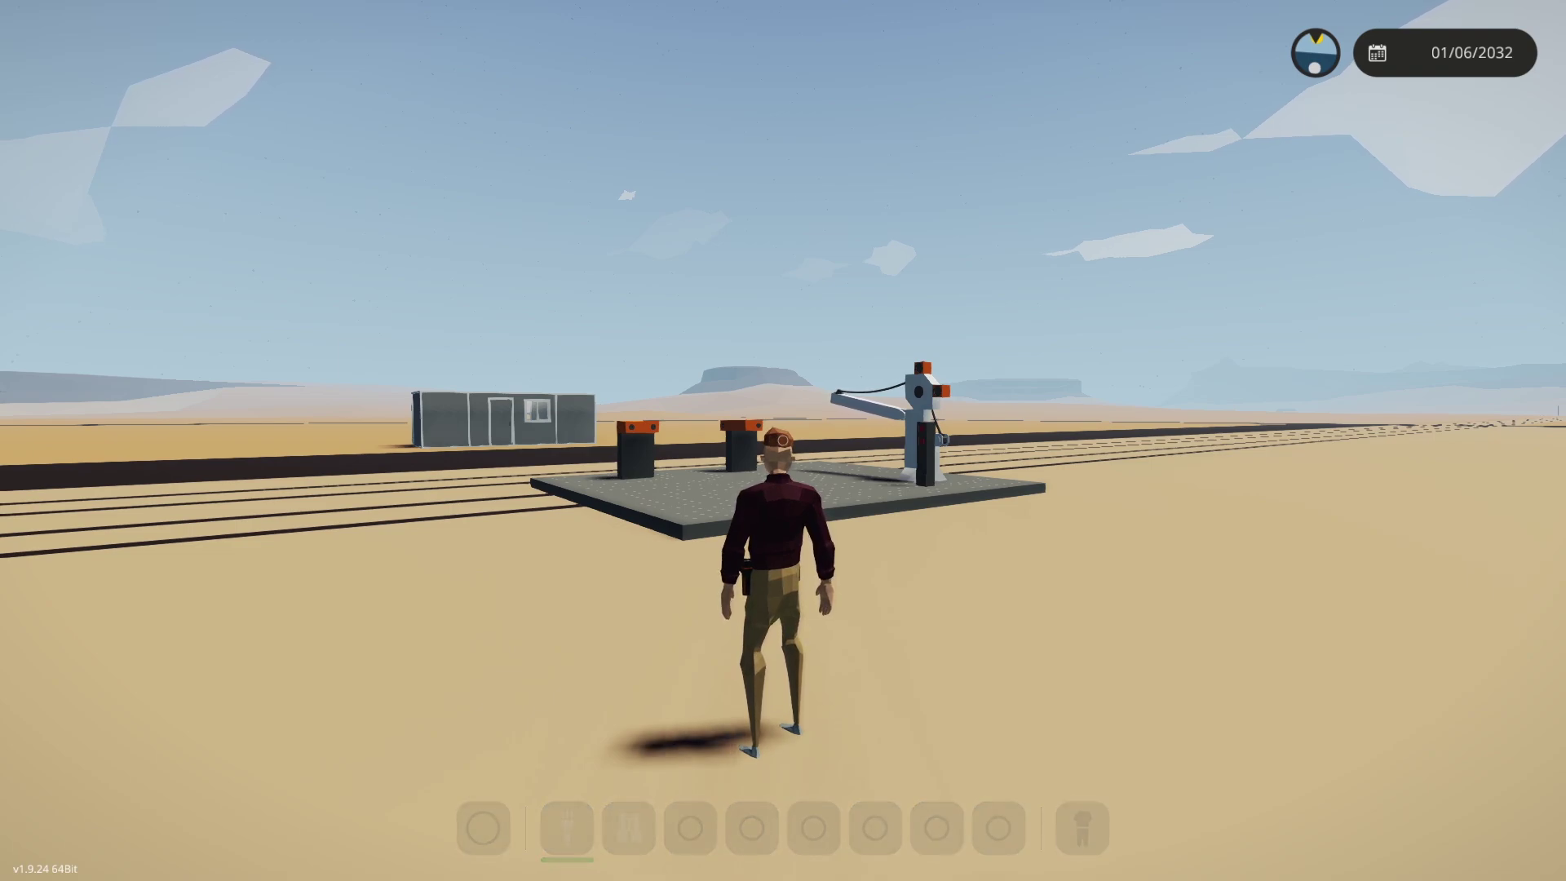
{"action": "key", "text": "Tab"}
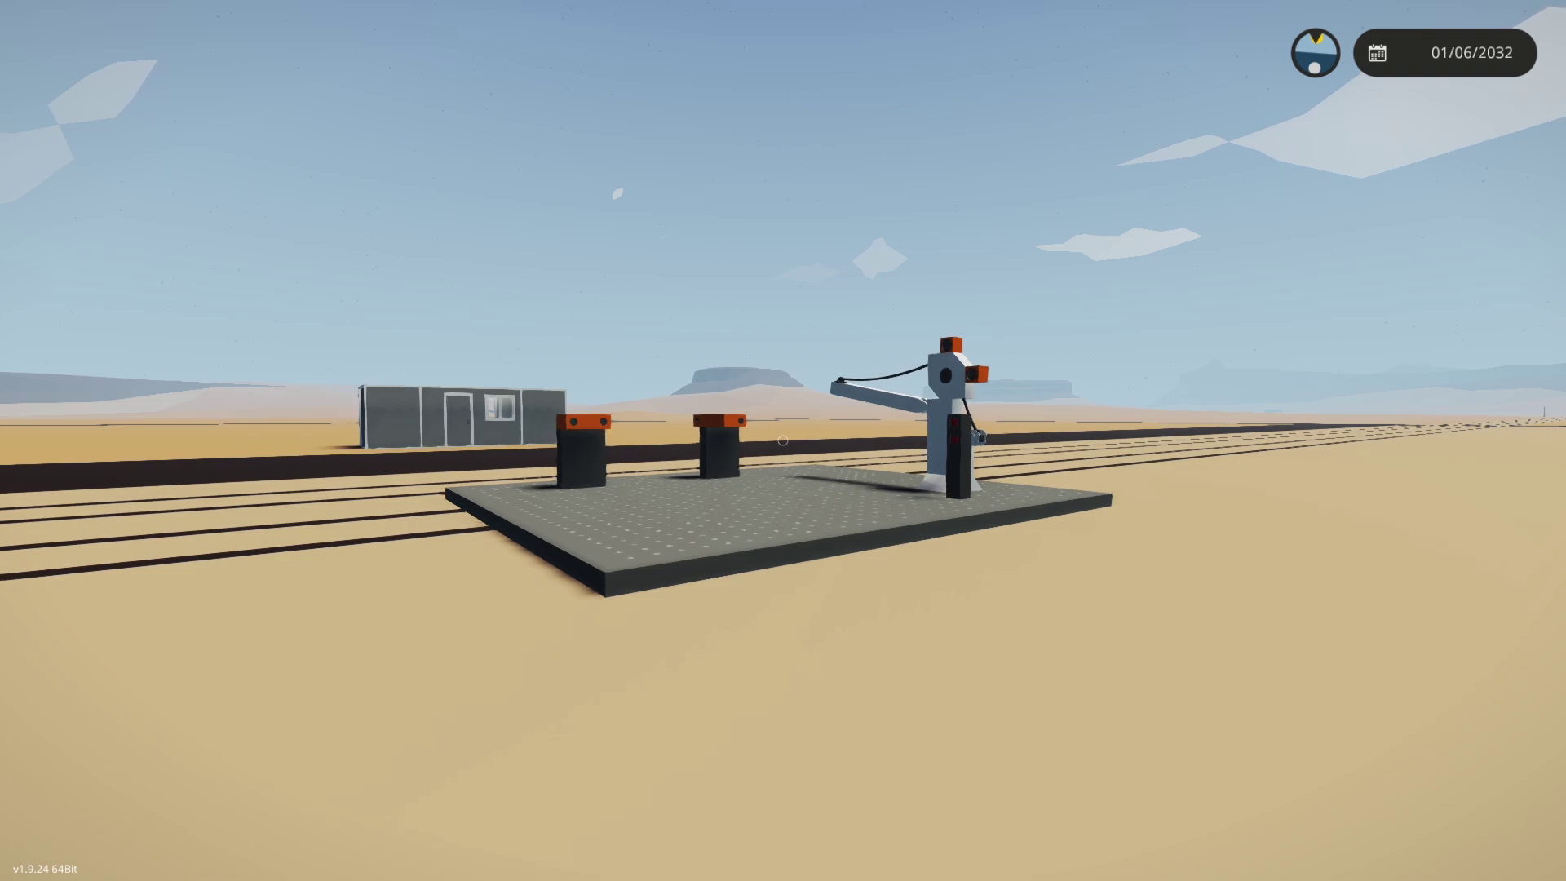
{"action": "key", "text": "v"}
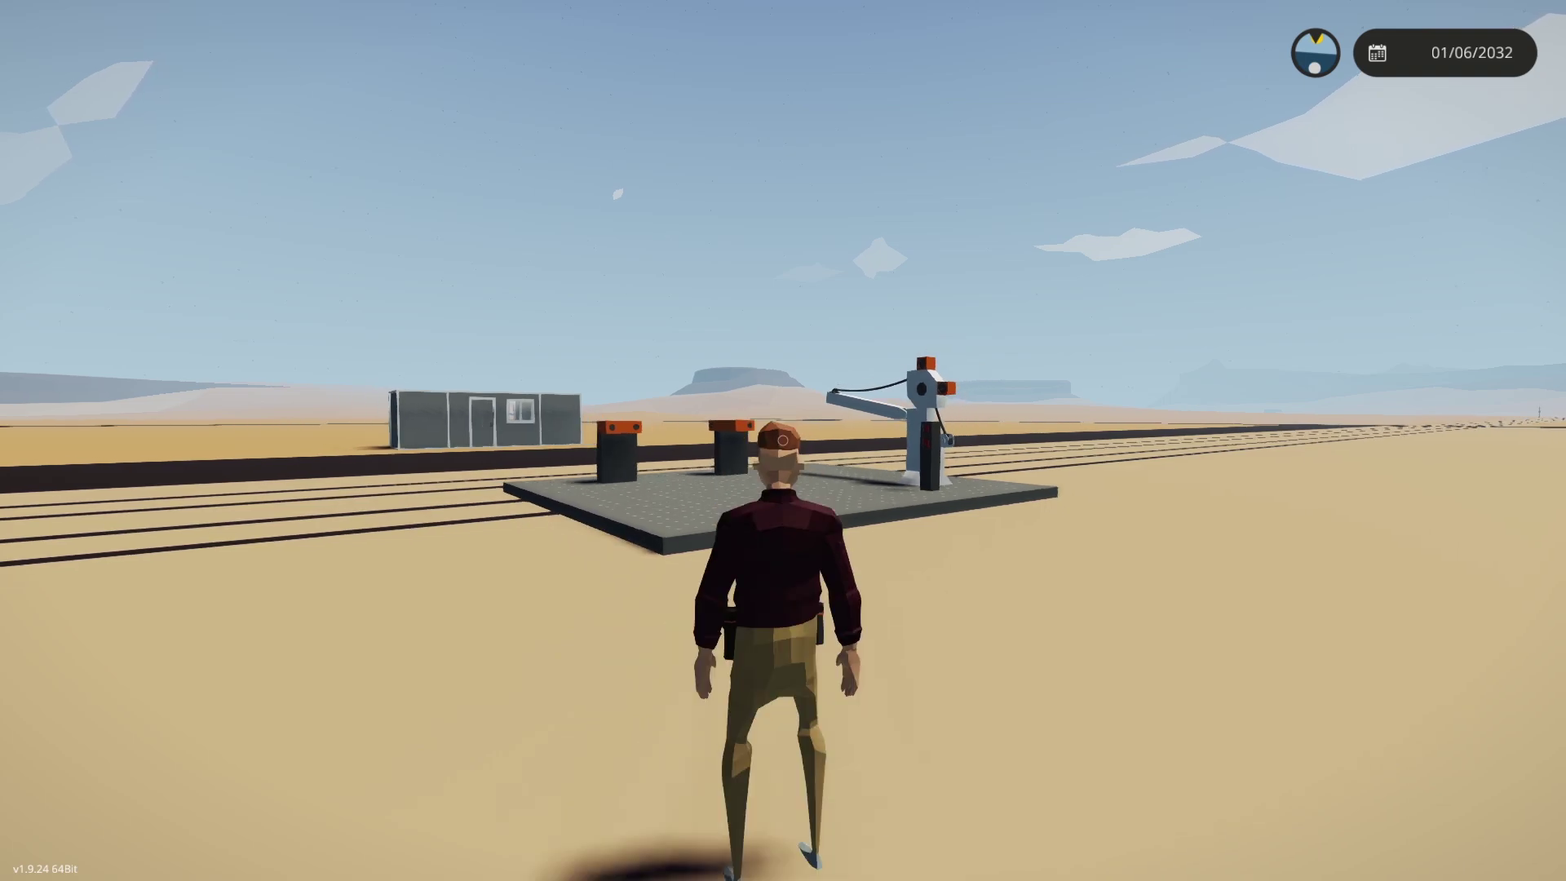